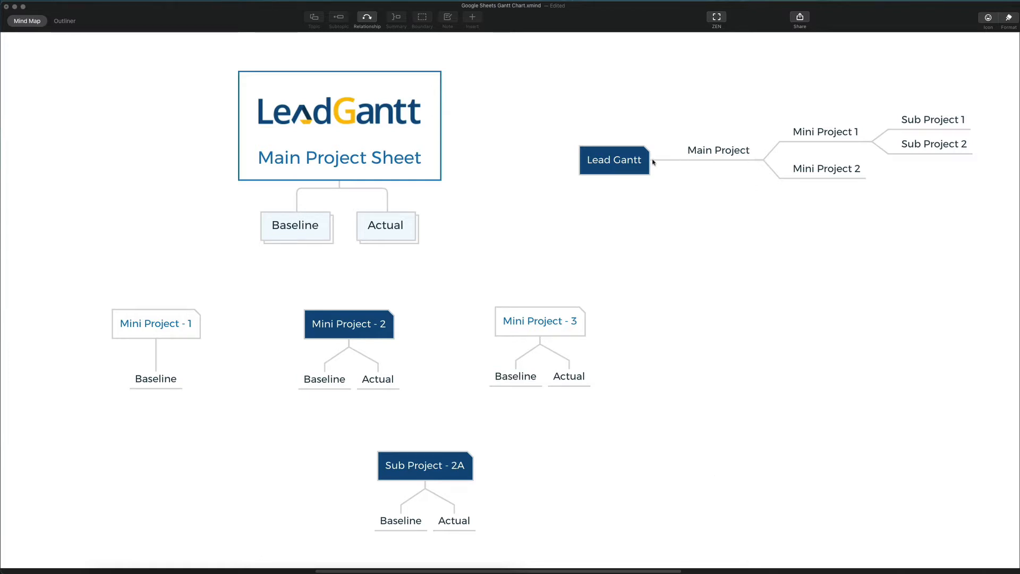
Examine the Lead Gantt hierarchy, going through Main Project, Mini Project 1 and Sub Project 1
{"action": "left_click", "coordinate": [708, 158]}
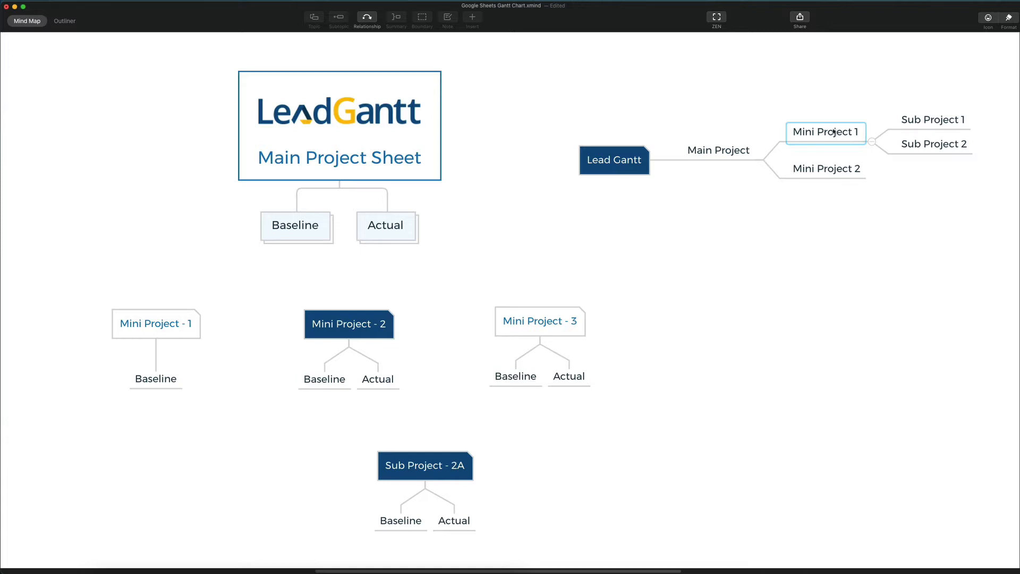
{"action": "left_click", "coordinate": [837, 133]}
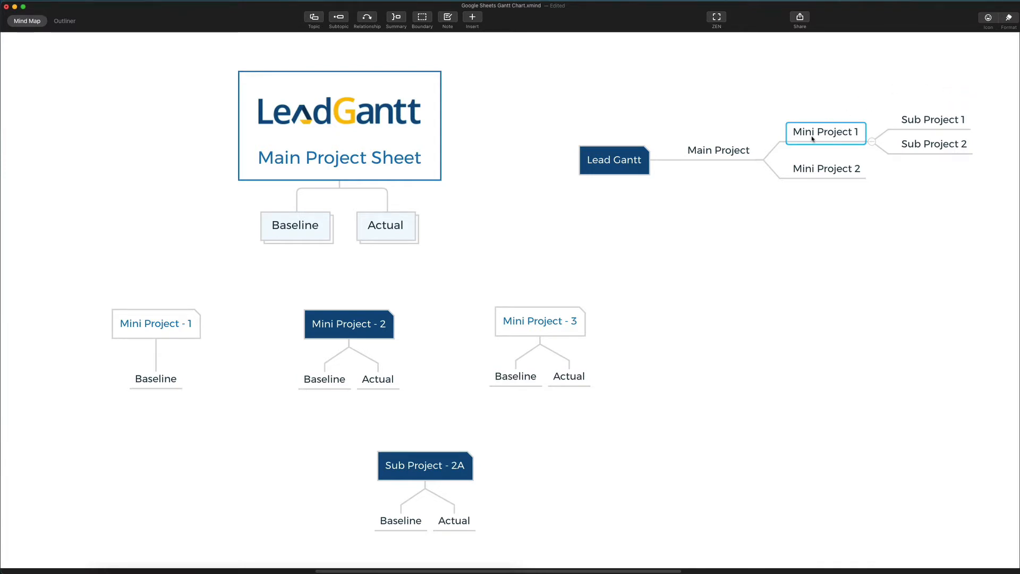
{"action": "left_click", "coordinate": [923, 121]}
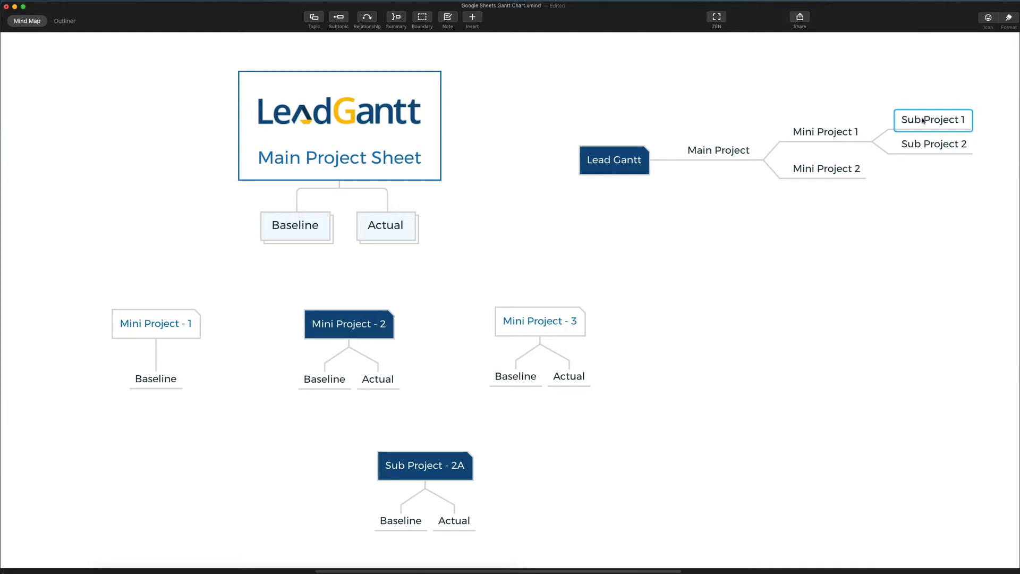
{"action": "left_click", "coordinate": [821, 134]}
{"action": "left_click", "coordinate": [744, 151]}
{"action": "left_click", "coordinate": [927, 121]}
{"action": "left_click", "coordinate": [817, 135]}
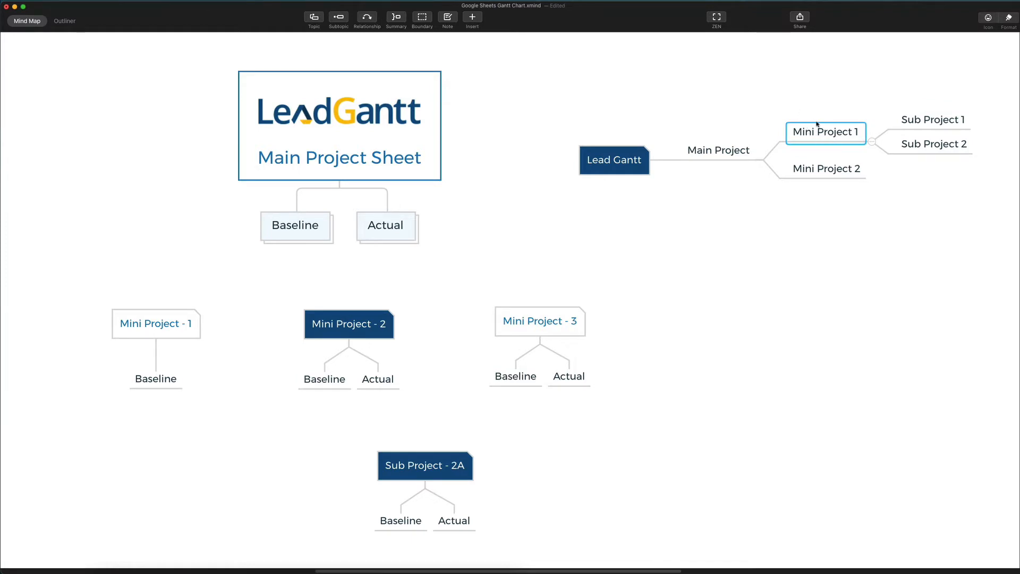
{"action": "left_click", "coordinate": [725, 158]}
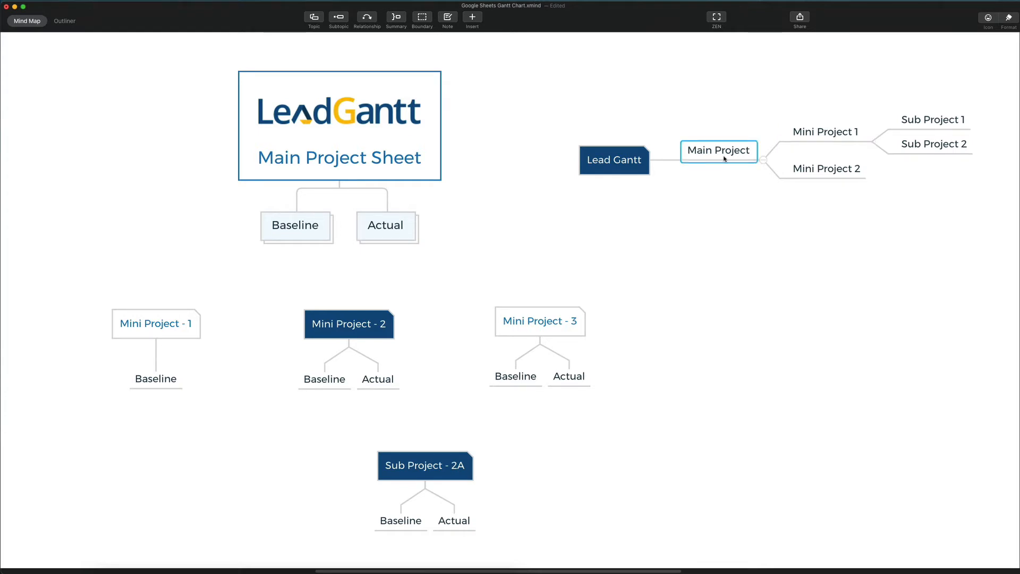
{"action": "left_click", "coordinate": [816, 136]}
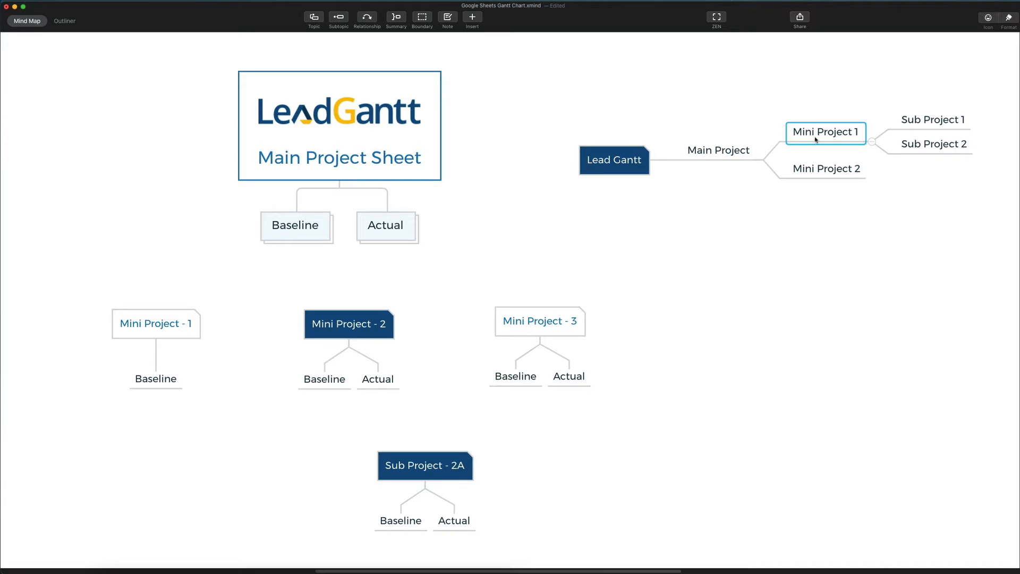
{"action": "left_click", "coordinate": [938, 127]}
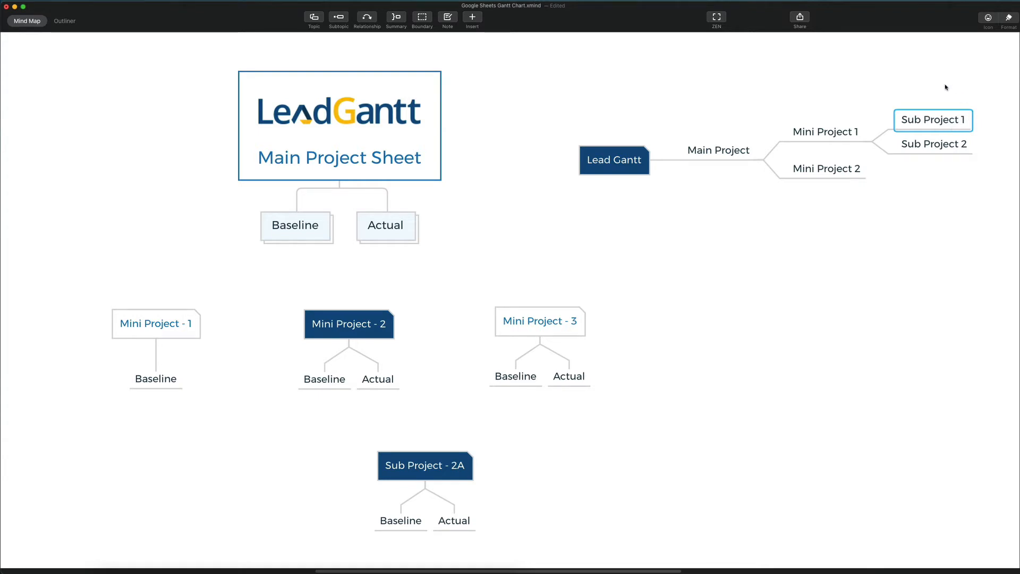
{"action": "left_click", "coordinate": [816, 140]}
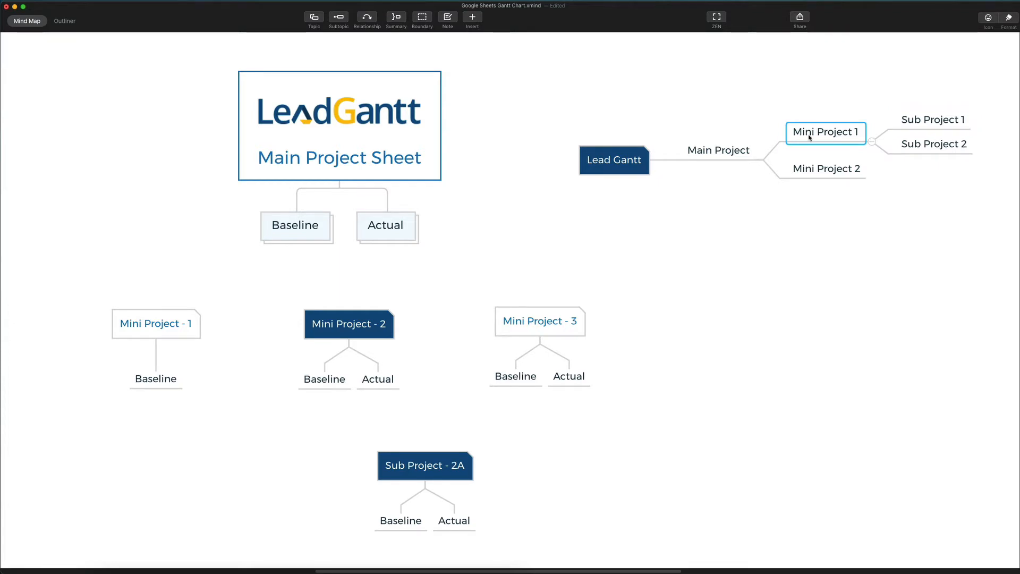
{"action": "left_click", "coordinate": [720, 155]}
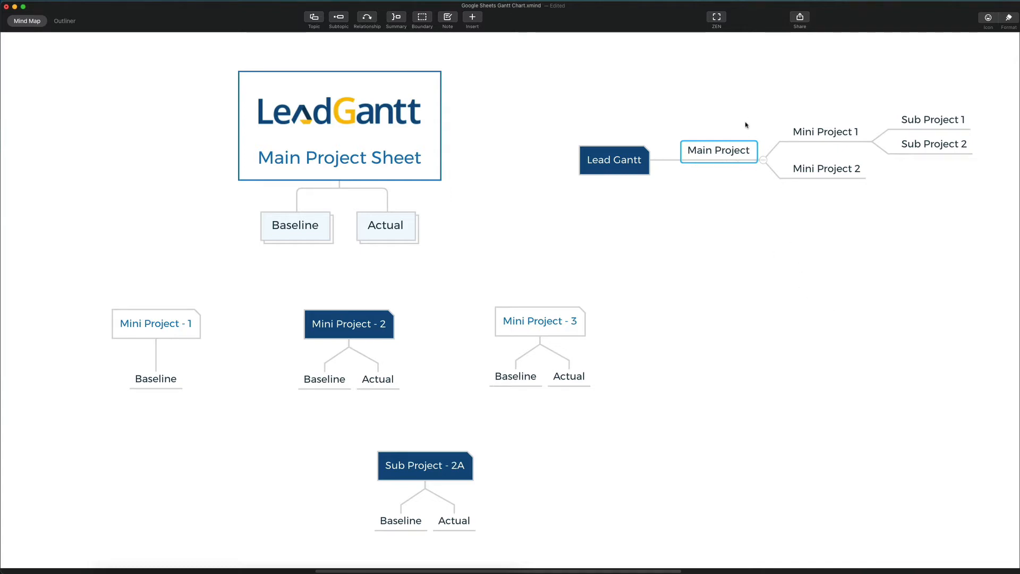
{"action": "left_click", "coordinate": [808, 137]}
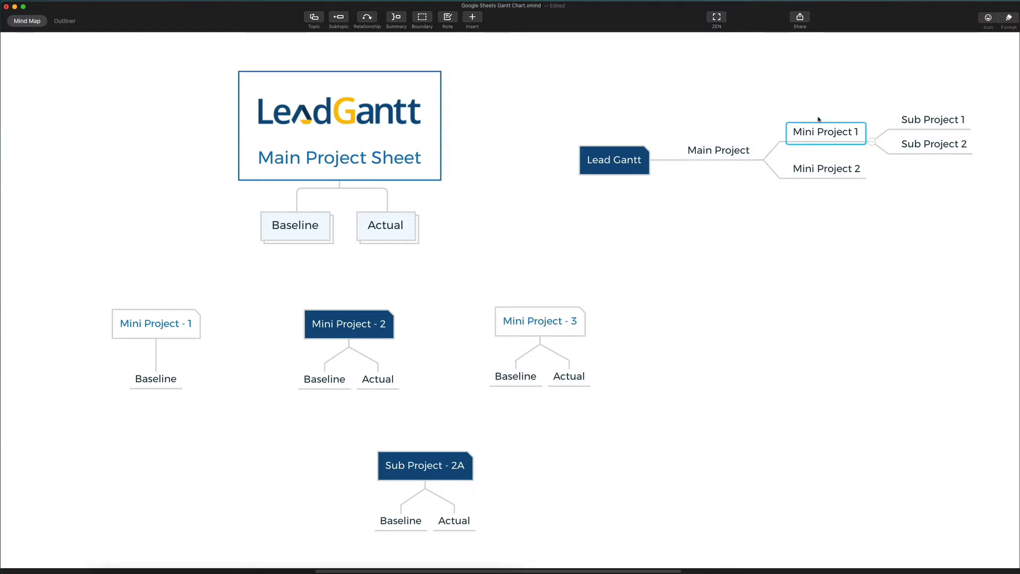
{"action": "left_click", "coordinate": [713, 154]}
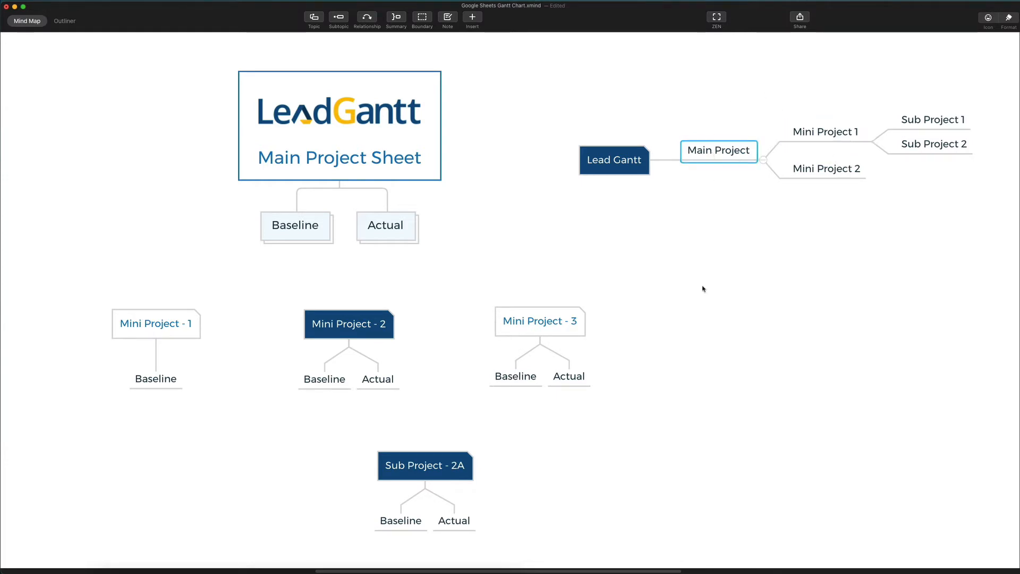
{"action": "left_click", "coordinate": [759, 237]}
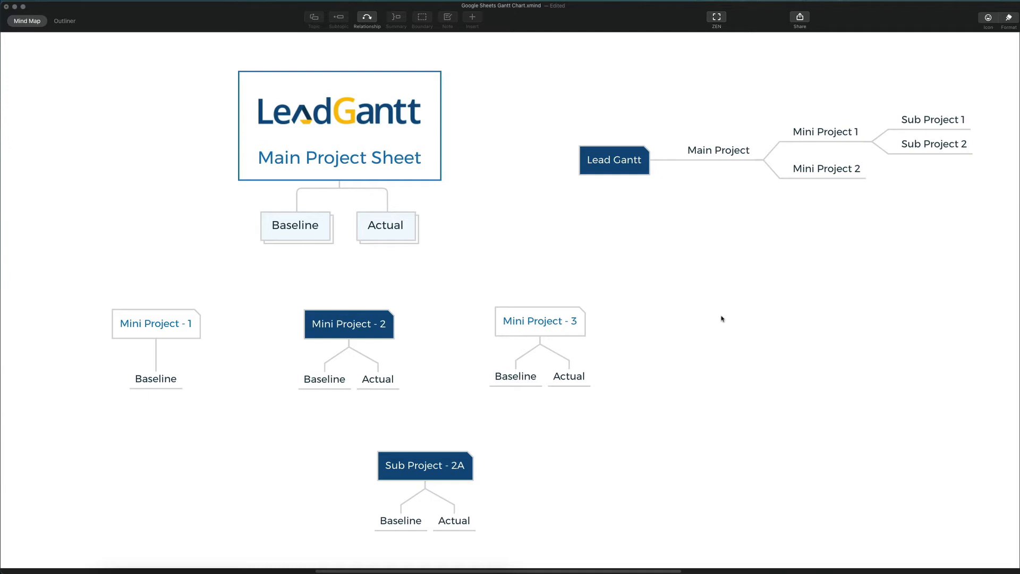
Add a relationship from Mini Project - 1's Baseline to the main sheet's Baseline, curving it around the outer side of Mini Project - 1
{"action": "left_click", "coordinate": [286, 223]}
{"action": "left_click", "coordinate": [287, 224]}
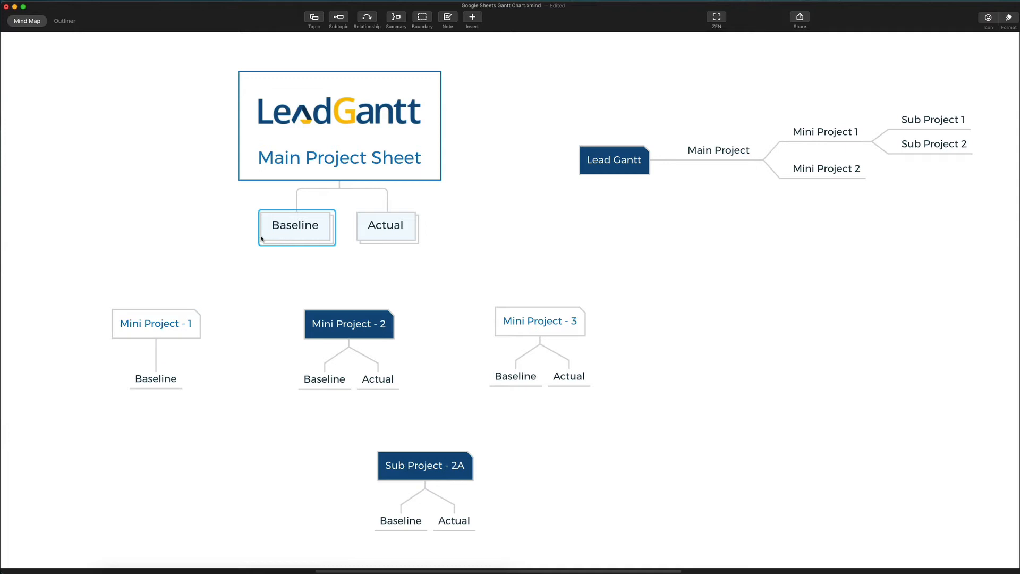
{"action": "left_click", "coordinate": [152, 330]}
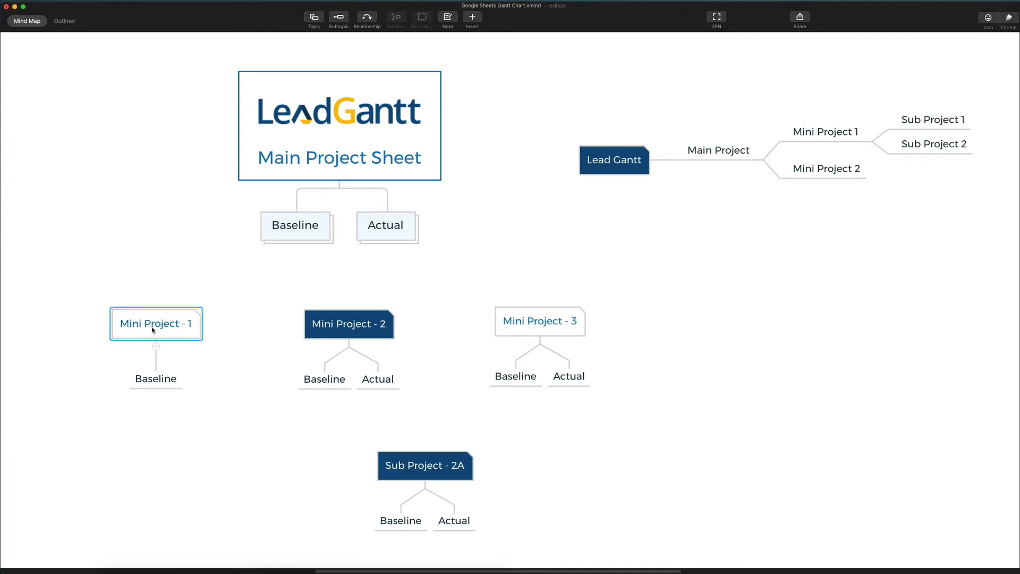
{"action": "left_click", "coordinate": [154, 384]}
{"action": "left_click", "coordinate": [378, 22]}
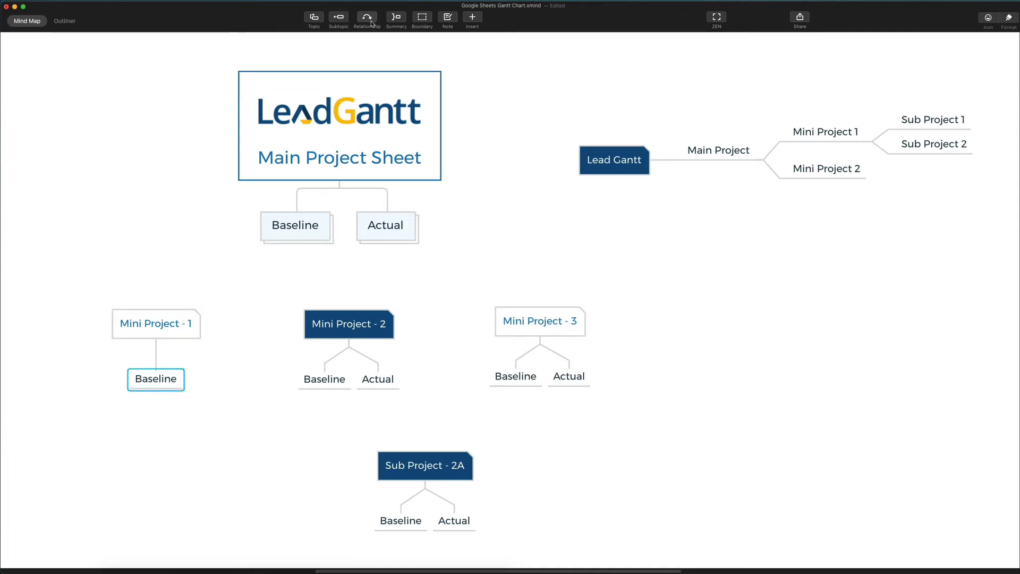
{"action": "left_click", "coordinate": [266, 225]}
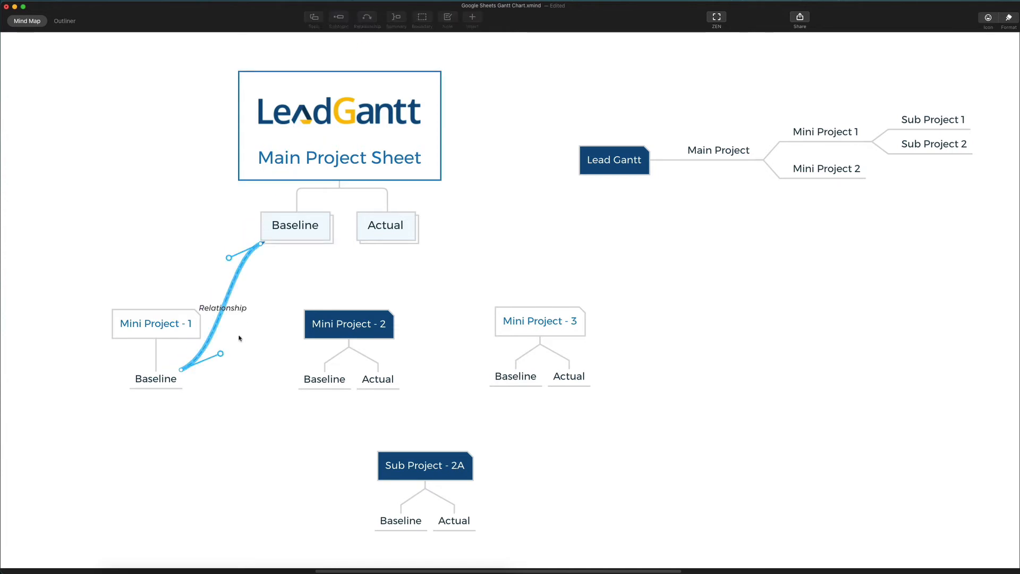
{"action": "left_click_drag", "start_coordinate": [221, 354], "coordinate": [21, 325]}
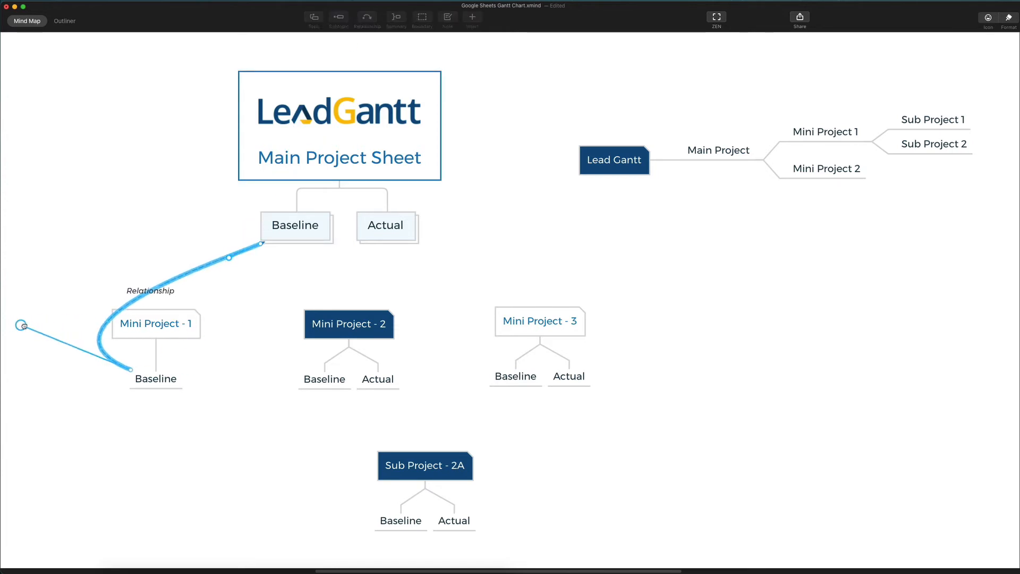
{"action": "left_click_drag", "start_coordinate": [229, 258], "coordinate": [78, 250]}
Review the two linked Baseline topics of Mini Project - 1 and the Main Project Sheet
{"action": "left_click", "coordinate": [280, 231]}
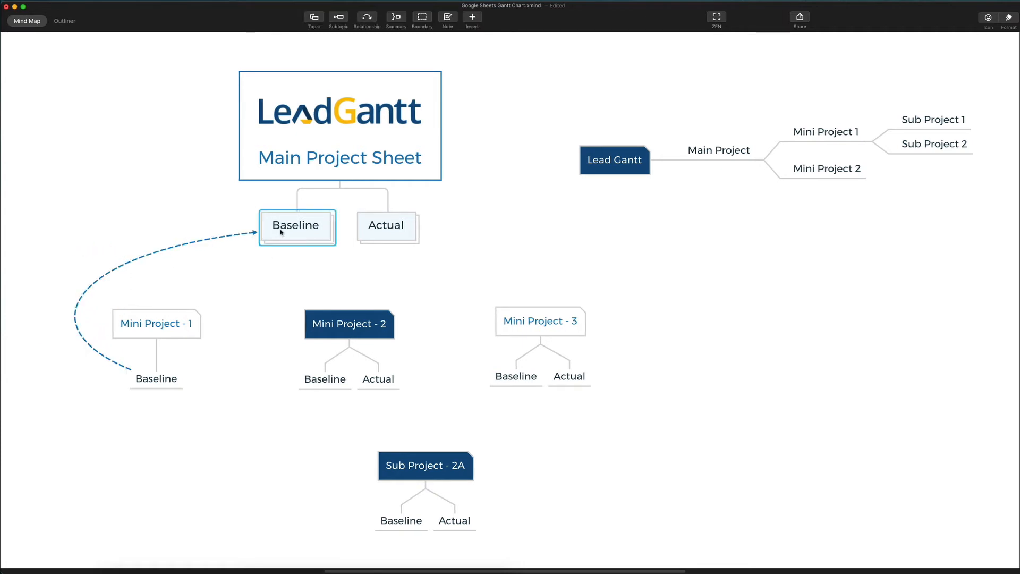
{"action": "left_click", "coordinate": [151, 385]}
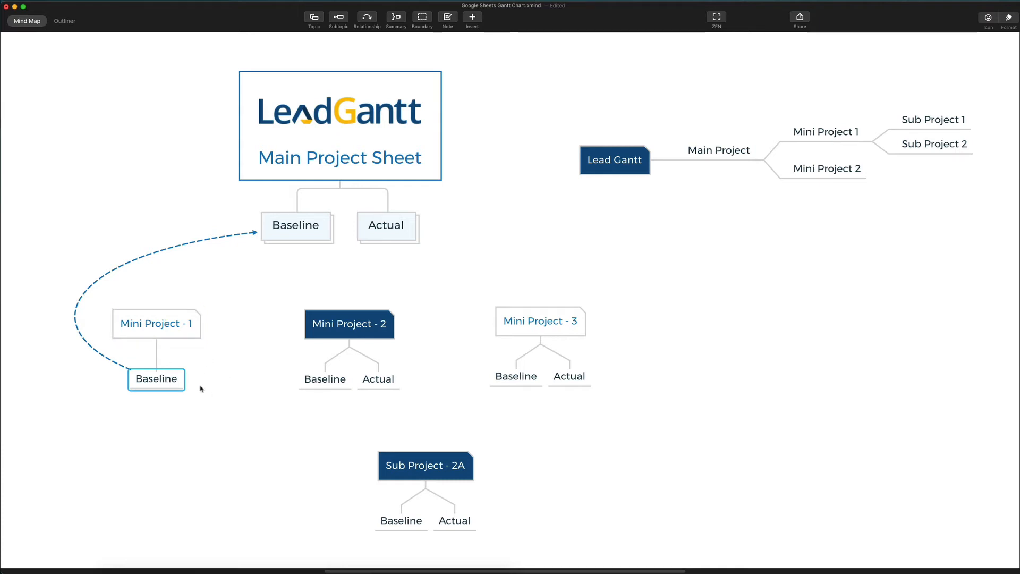
{"action": "left_click", "coordinate": [316, 238]}
{"action": "left_click", "coordinate": [149, 381]}
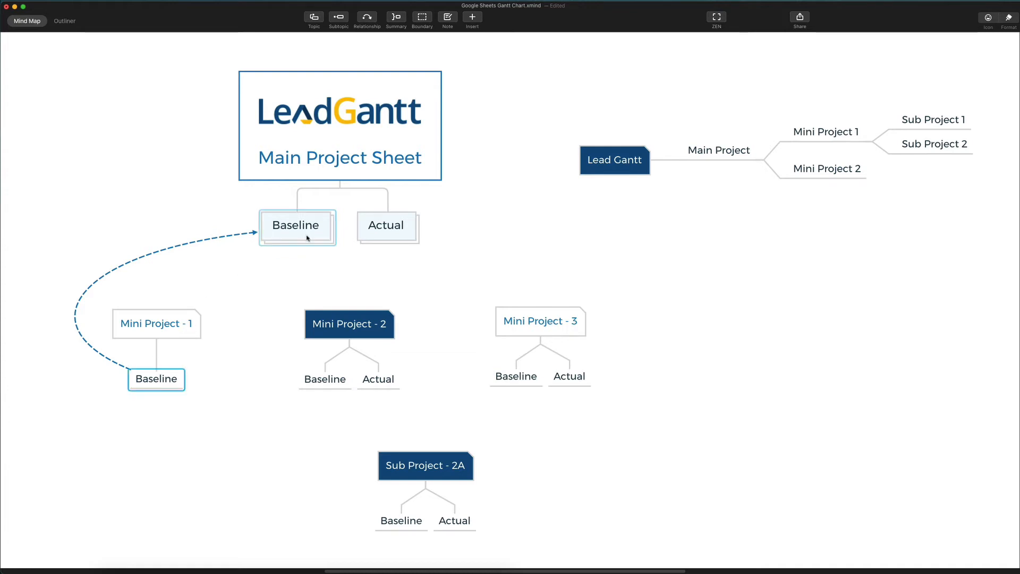
{"action": "left_click", "coordinate": [307, 238]}
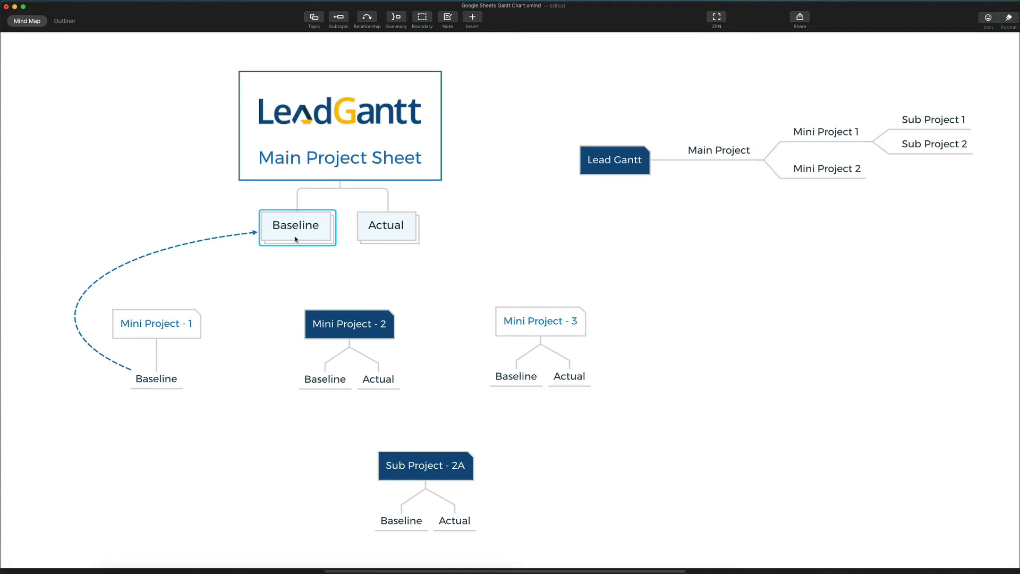
{"action": "left_click", "coordinate": [133, 382]}
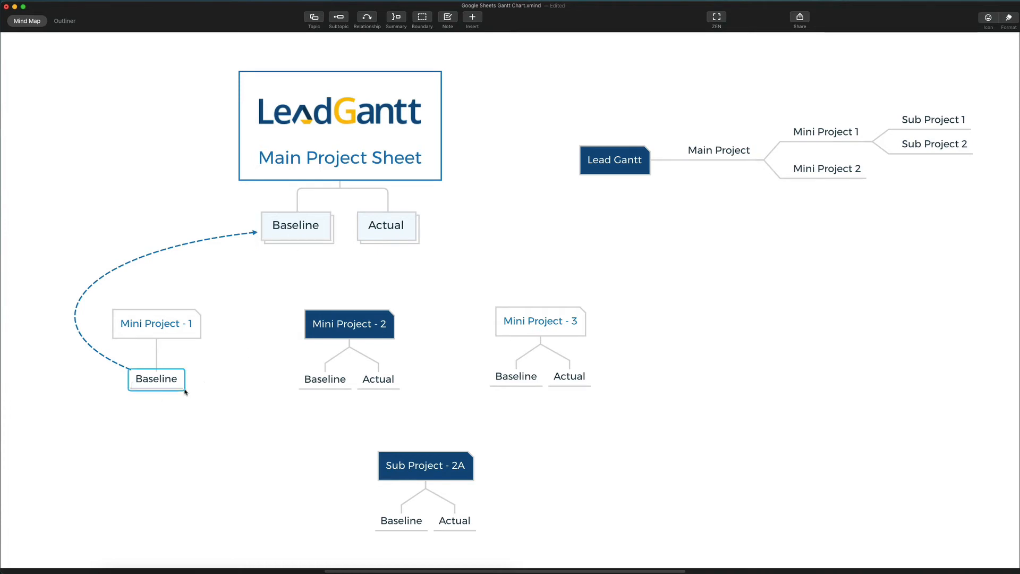
Delete the Actual topic under the Main Project Sheet
{"action": "left_click", "coordinate": [300, 232]}
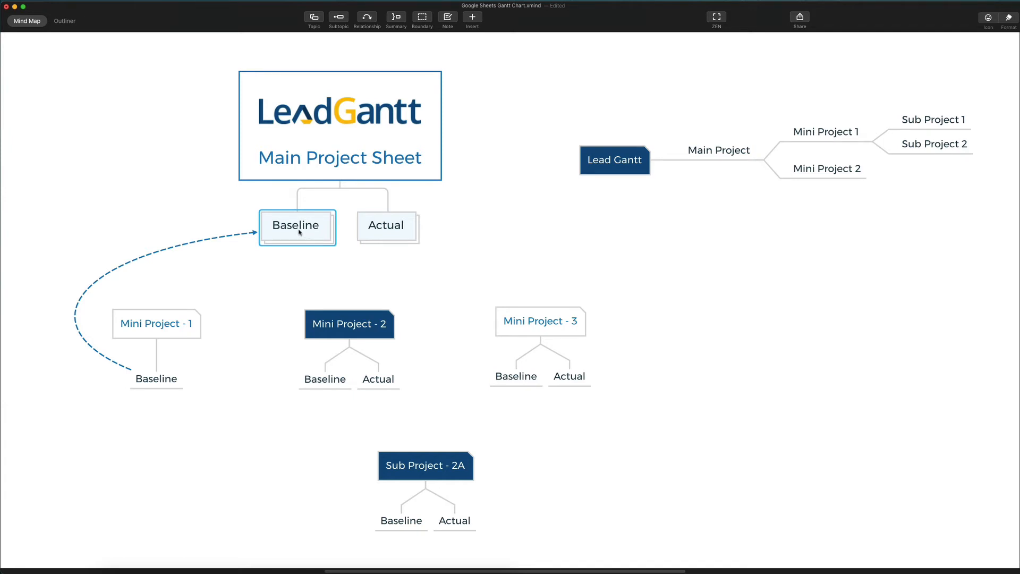
{"action": "left_click", "coordinate": [390, 230]}
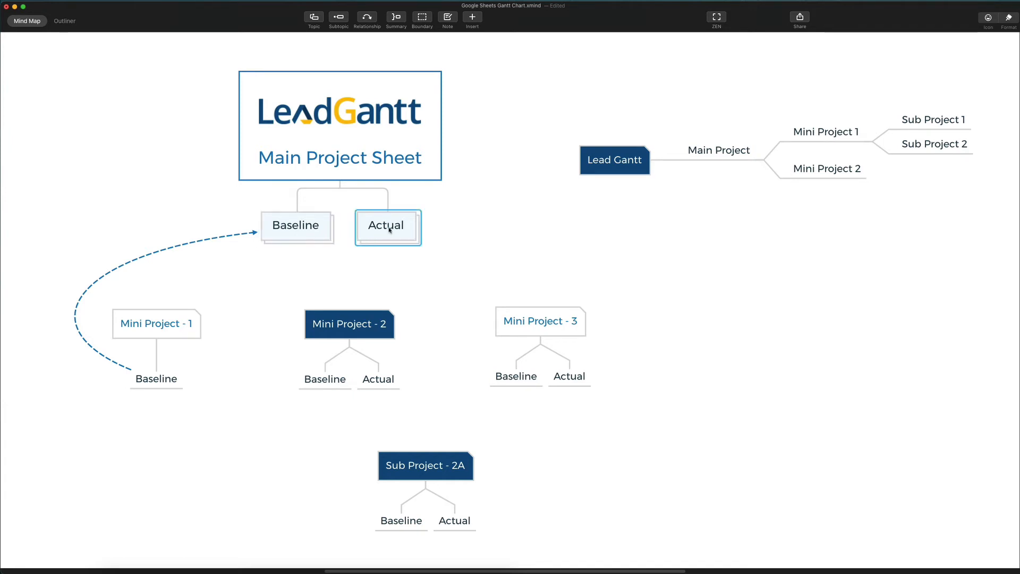
{"action": "key", "text": "Delete"}
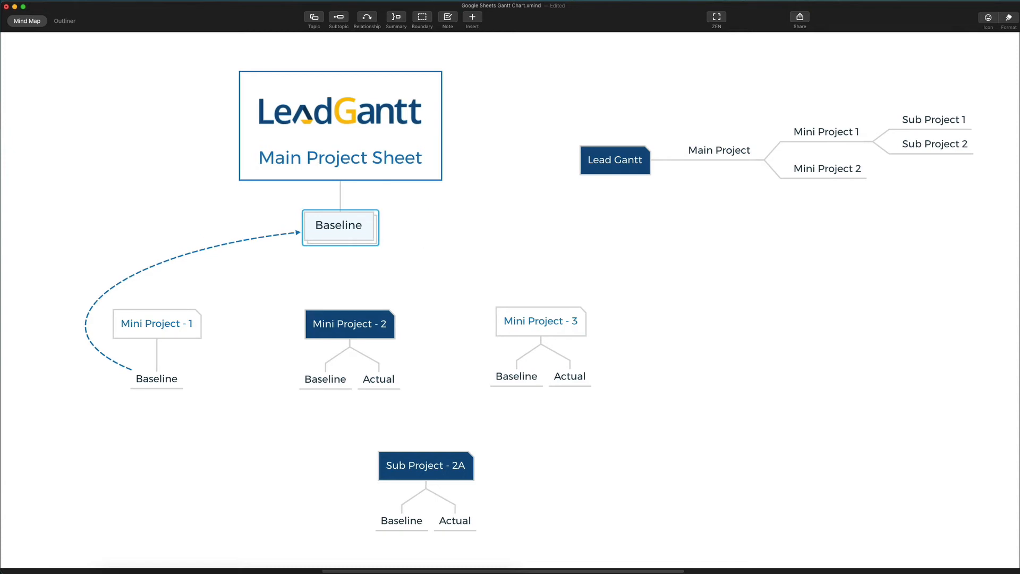
Examine Mini Project - 2 with its Actual and Baseline topics against the main sheet's Baseline
{"action": "left_click", "coordinate": [352, 329]}
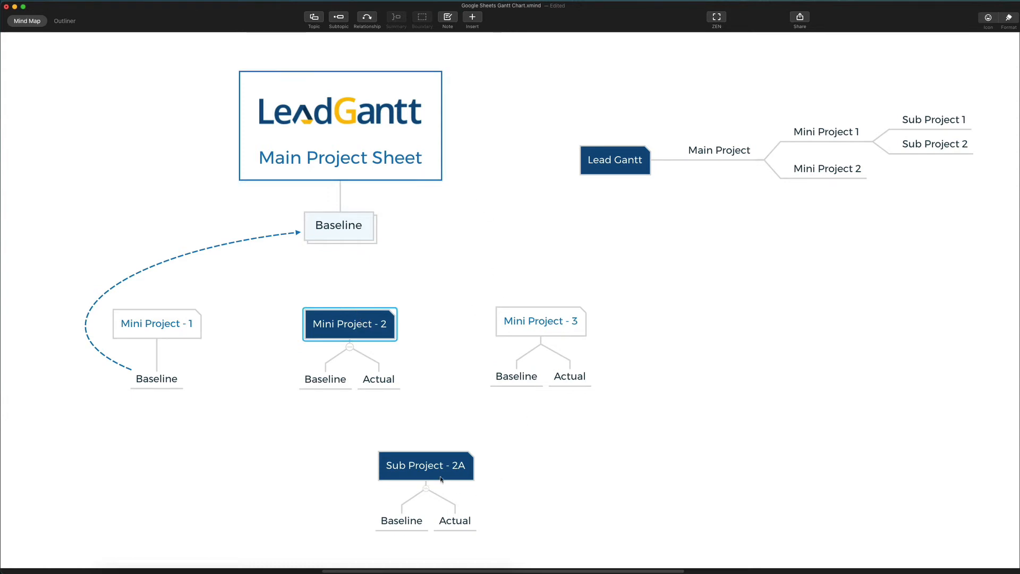
{"action": "left_click", "coordinate": [388, 389]}
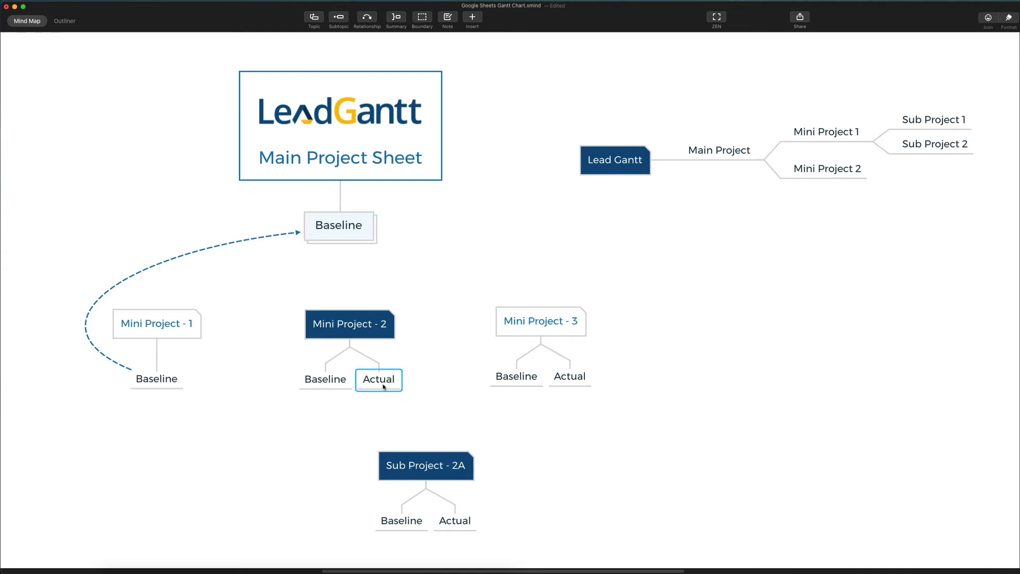
{"action": "left_click", "coordinate": [320, 382]}
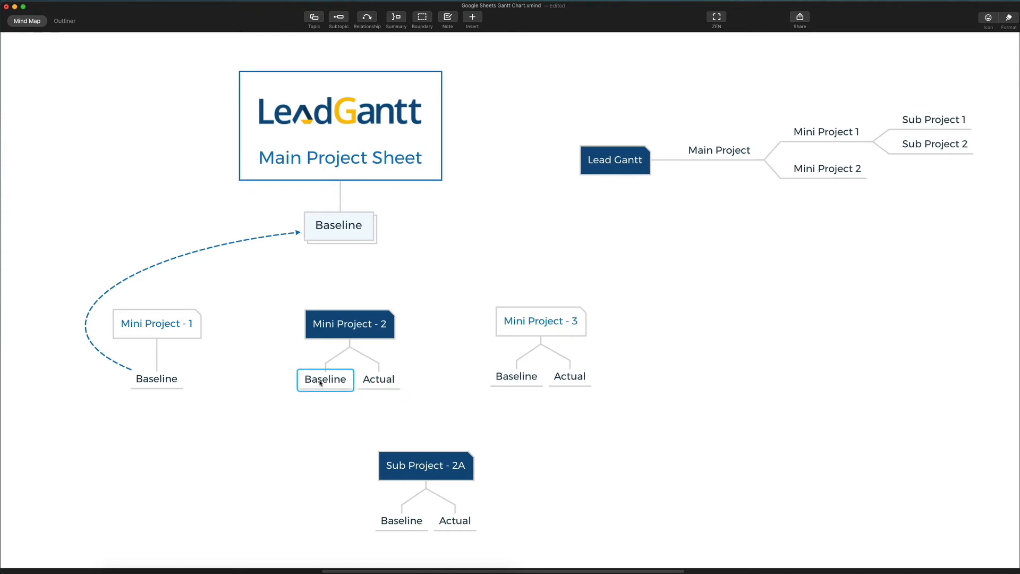
{"action": "left_click", "coordinate": [341, 238]}
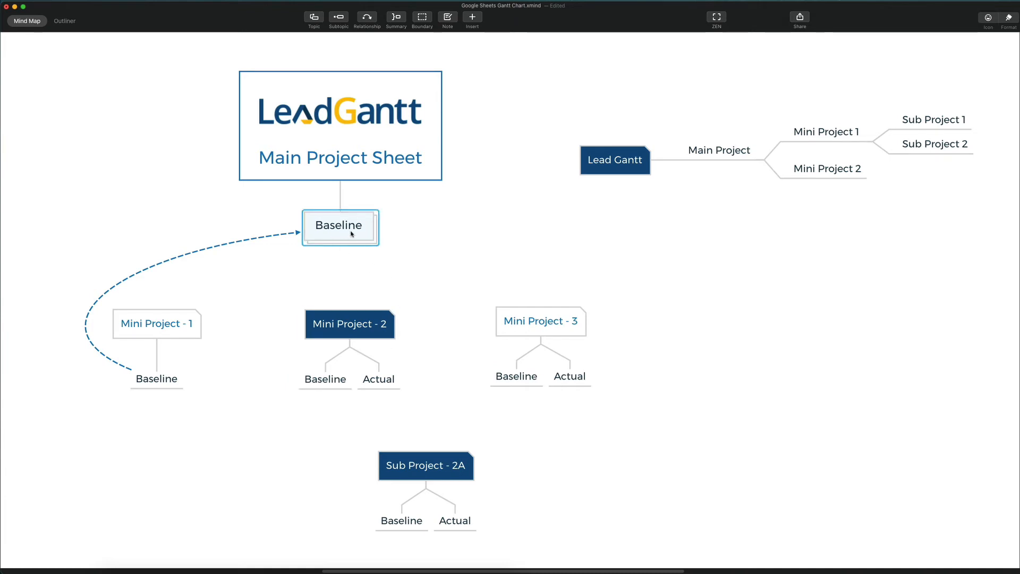
{"action": "left_click", "coordinate": [326, 379]}
{"action": "left_click", "coordinate": [367, 17]}
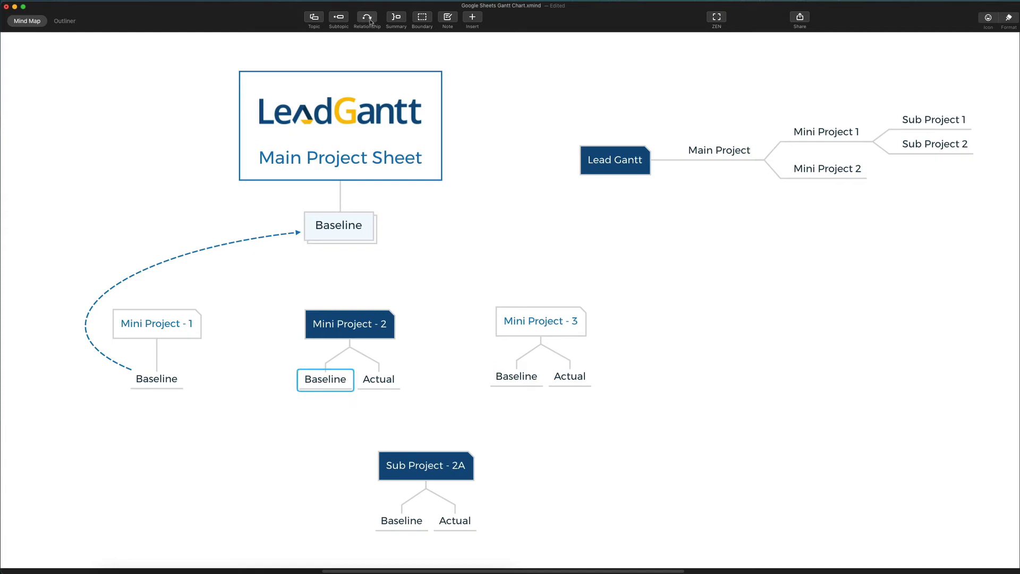
{"action": "left_click", "coordinate": [319, 260]}
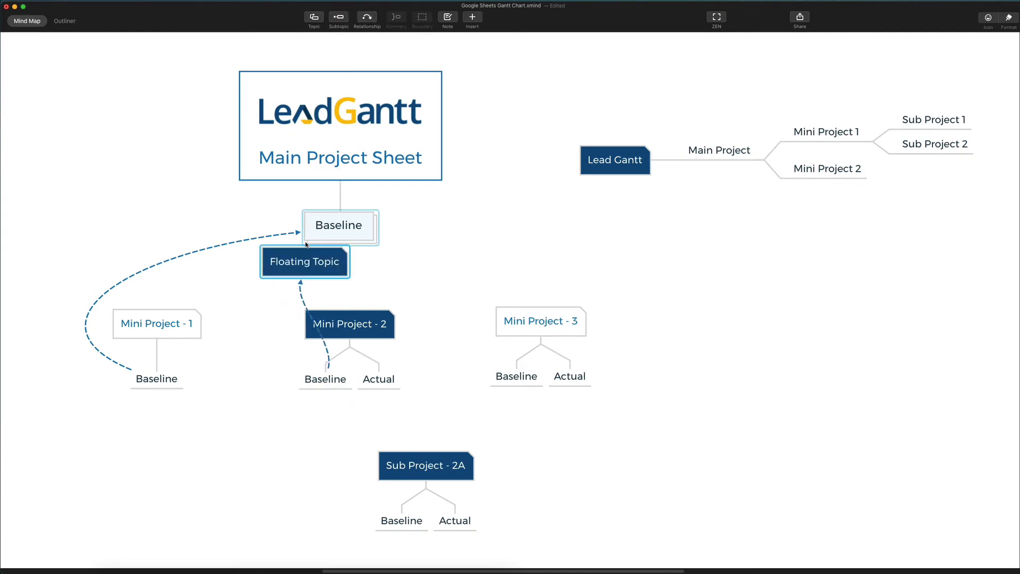
{"action": "key", "text": "Delete"}
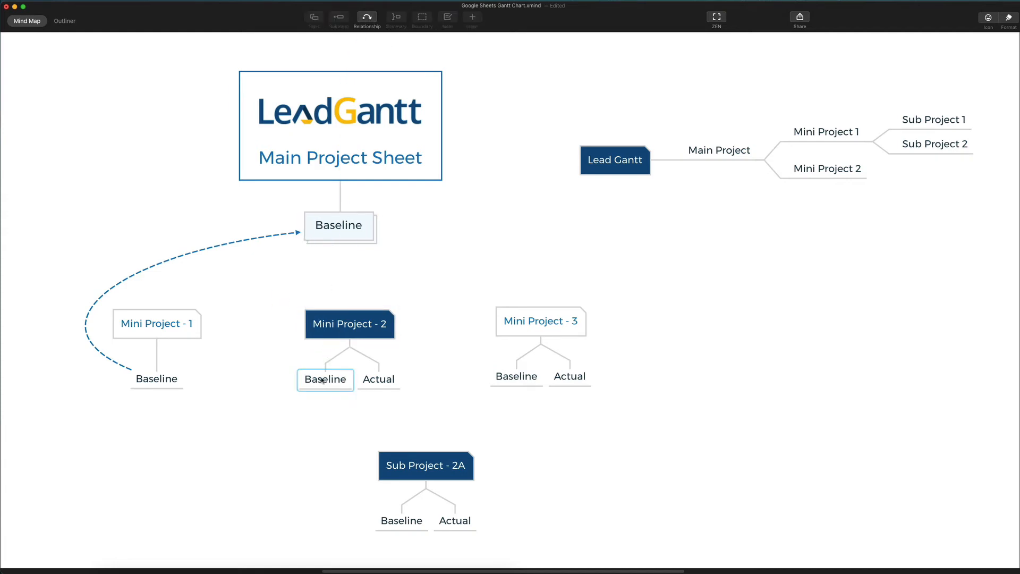
Add a relationship from Mini Project - 2's Baseline to the main sheet's Baseline, curving it through the gap between Mini Project - 1 and - 2
{"action": "left_click", "coordinate": [319, 380]}
{"action": "left_click", "coordinate": [367, 18]}
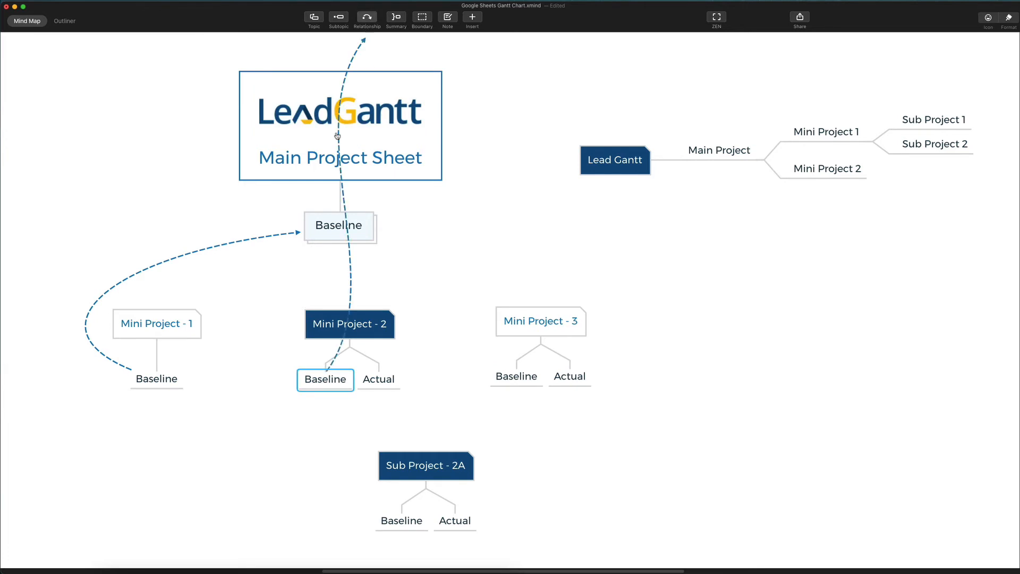
{"action": "left_click", "coordinate": [322, 224]}
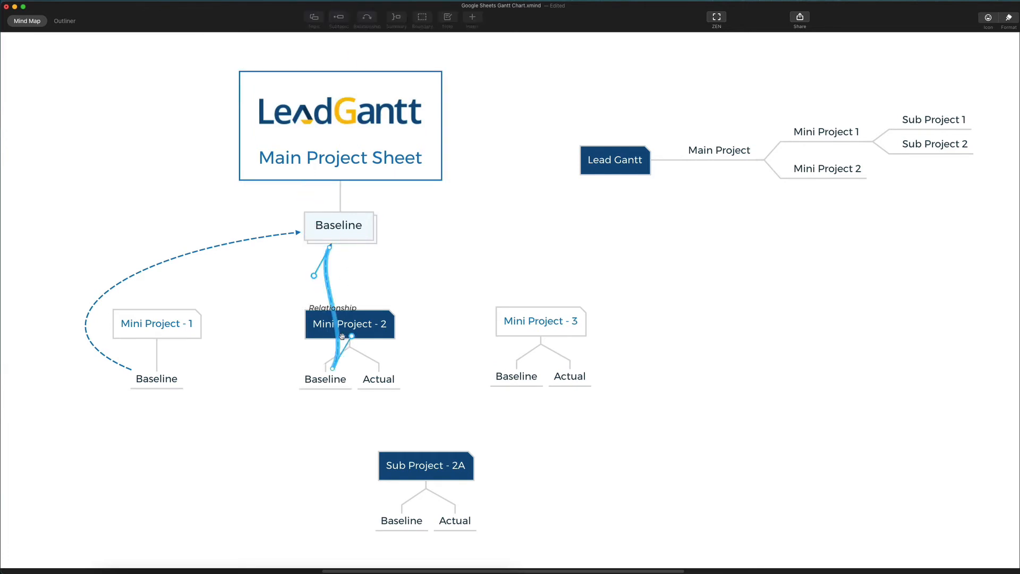
{"action": "left_click_drag", "start_coordinate": [350, 340], "coordinate": [240, 338]}
{"action": "left_click_drag", "start_coordinate": [312, 275], "coordinate": [269, 264]}
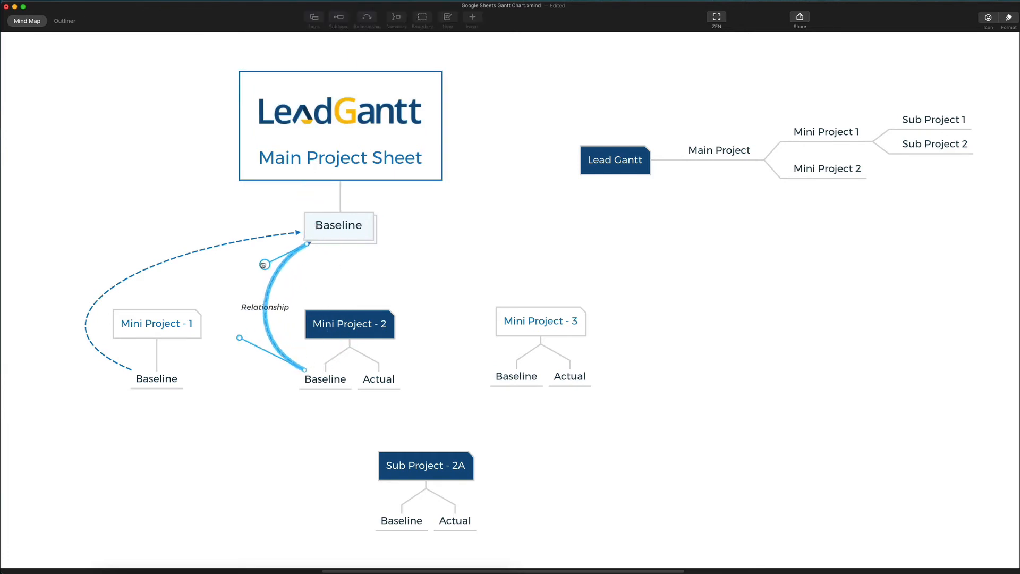
Add an Actual topic beside Baseline under the Main Project Sheet
{"action": "left_click", "coordinate": [359, 233]}
{"action": "key", "text": "Tab"}
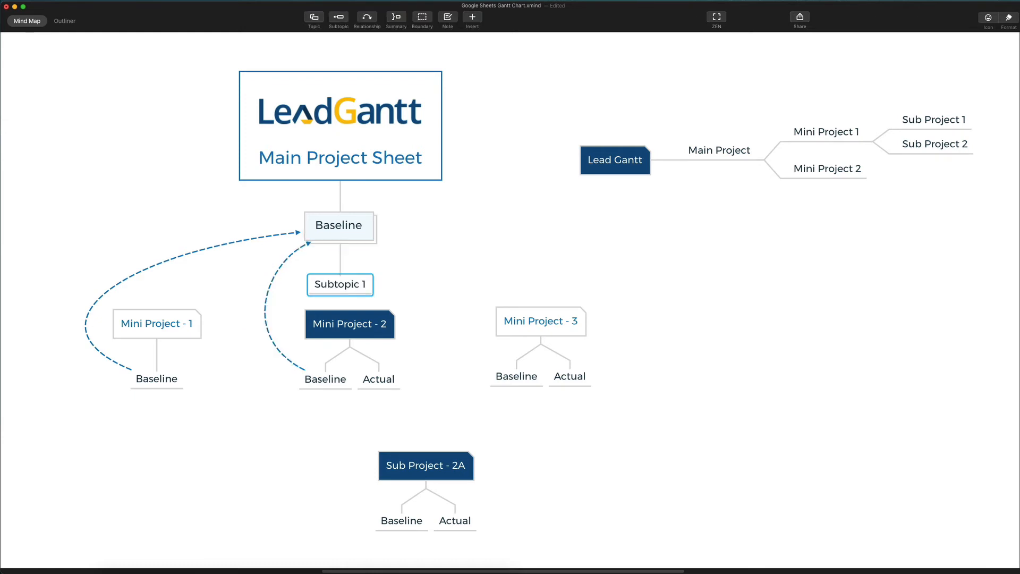
{"action": "key", "text": "Delete"}
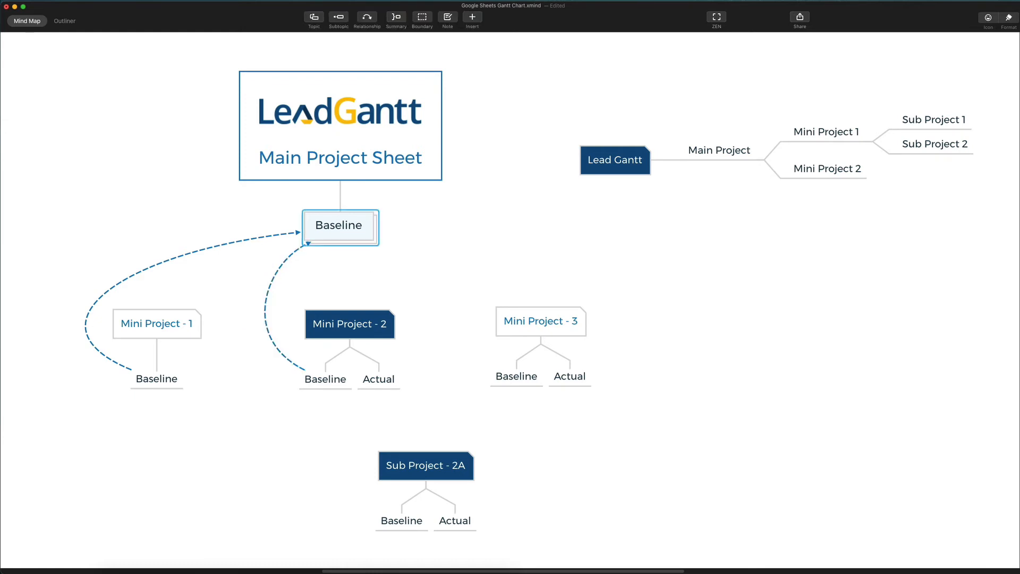
{"action": "key", "text": "Return"}
{"action": "type", "text": "Actual"}
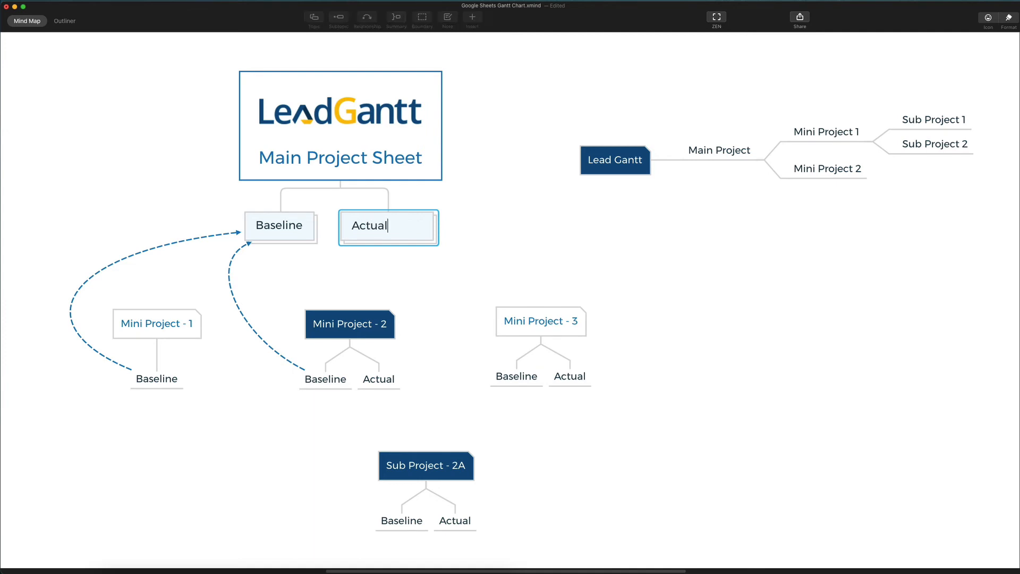
{"action": "key", "text": "Return"}
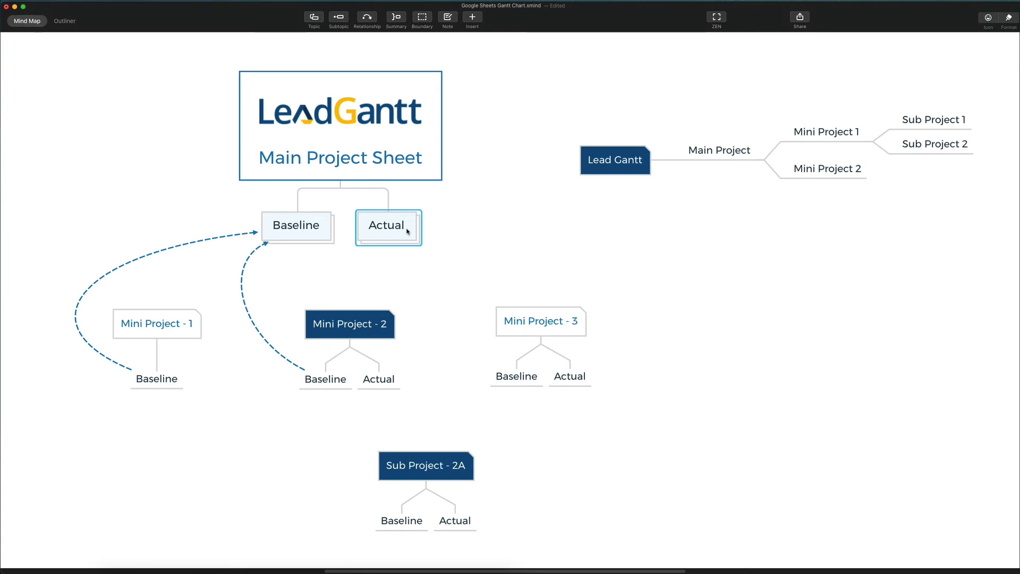
Add a relationship from Mini Project - 2's Actual to the main sheet's Actual, curving it through the gap between Mini Project - 2 and - 3
{"action": "left_click", "coordinate": [380, 385]}
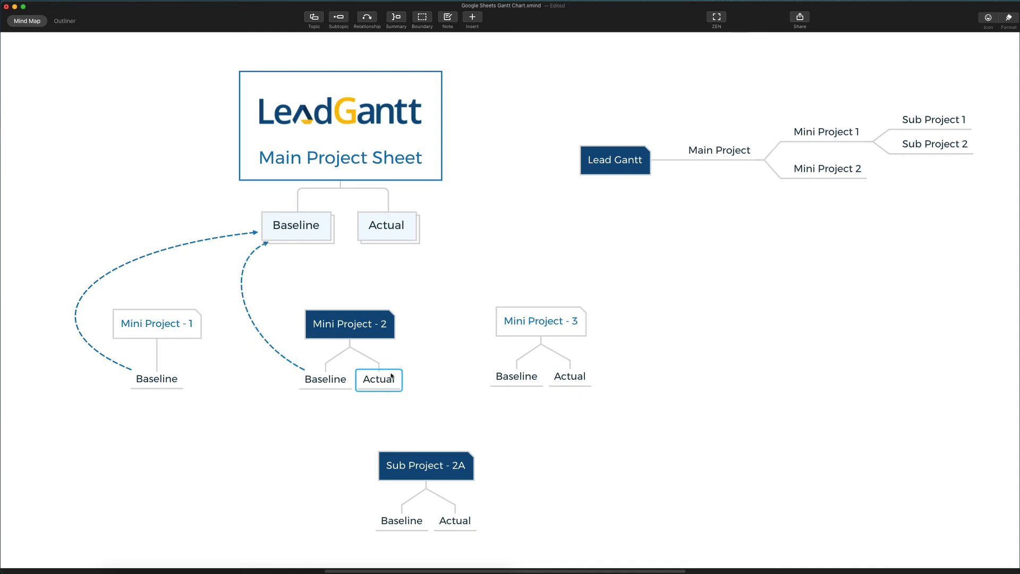
{"action": "left_click", "coordinate": [368, 18]}
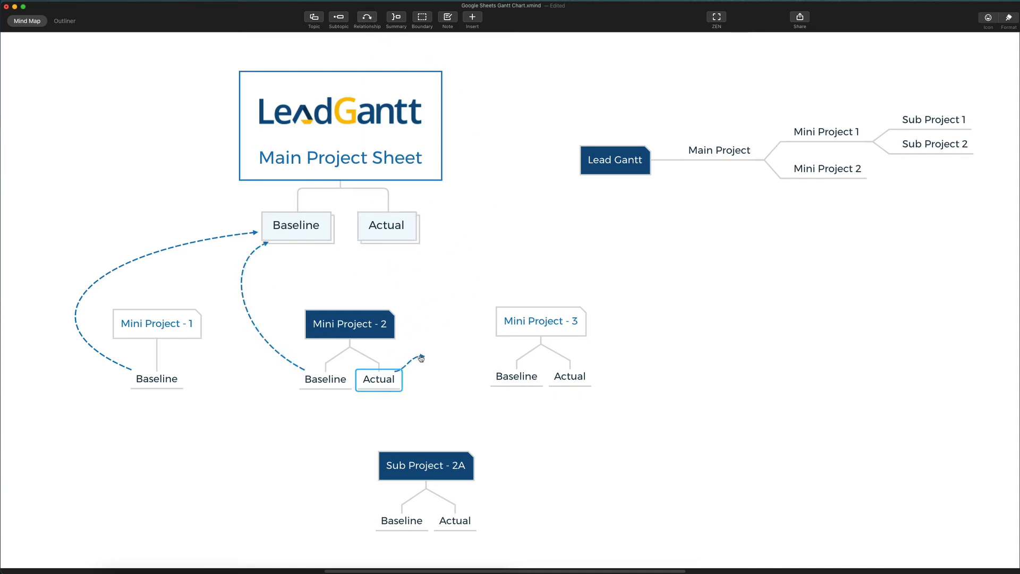
{"action": "left_click", "coordinate": [416, 238]}
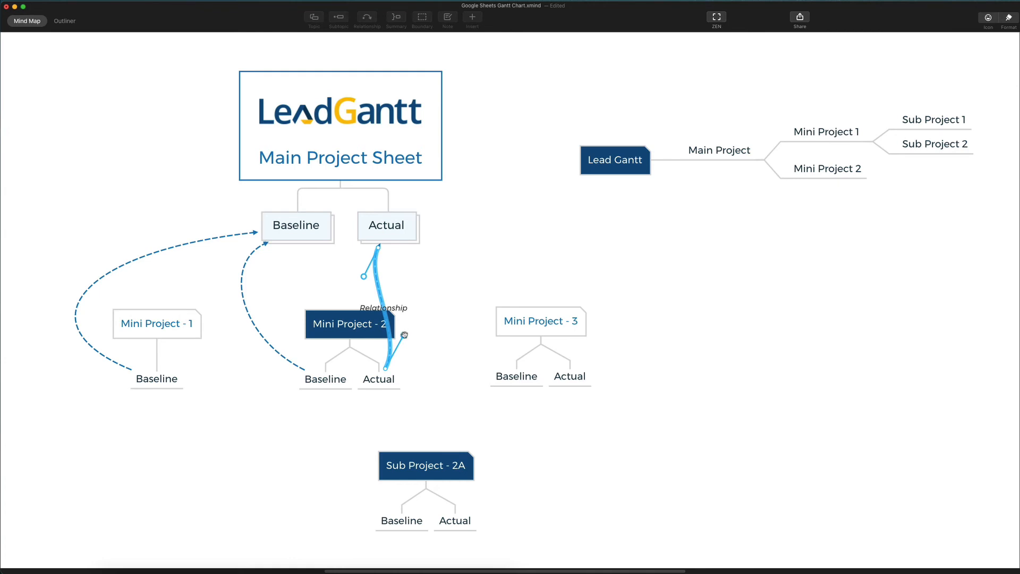
{"action": "left_click_drag", "start_coordinate": [404, 335], "coordinate": [451, 365]}
{"action": "left_click", "coordinate": [694, 278]}
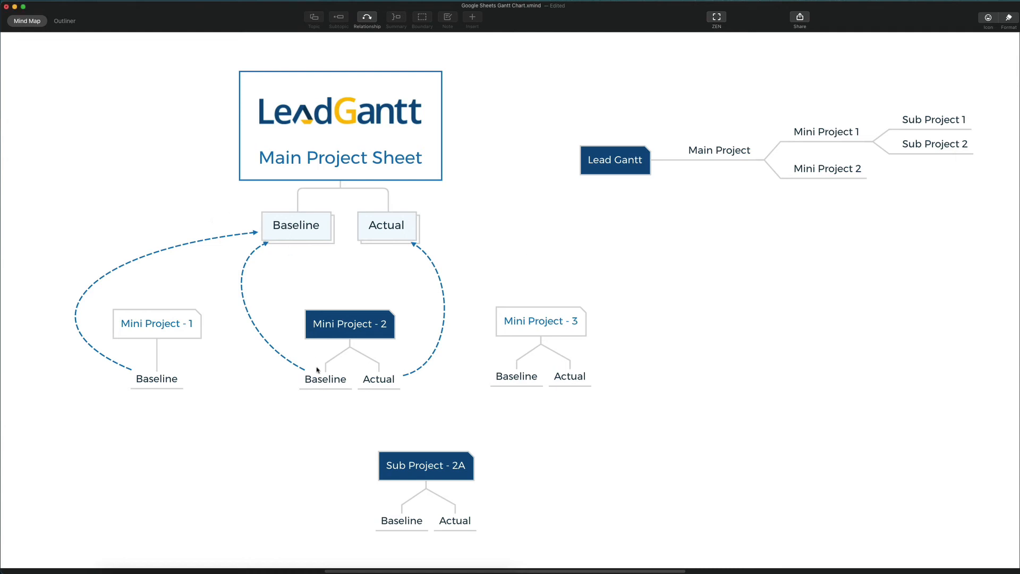
Examine how the Baseline and Actual topics of Mini Project - 1 and - 2 relate to the Main Project Sheet's Baseline and Actual
{"action": "left_click", "coordinate": [325, 384]}
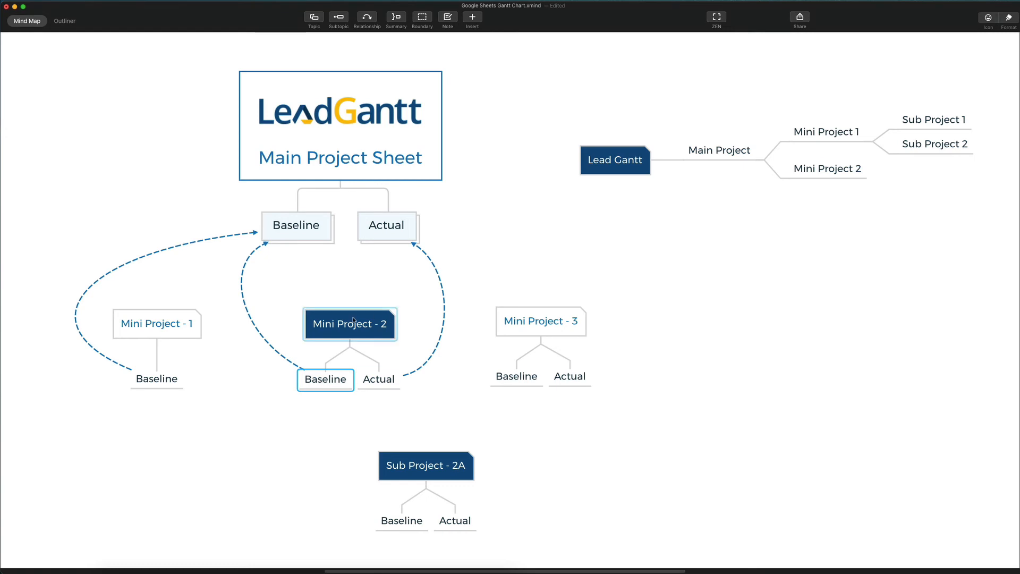
{"action": "left_click", "coordinate": [425, 253]}
{"action": "left_click", "coordinate": [350, 153]}
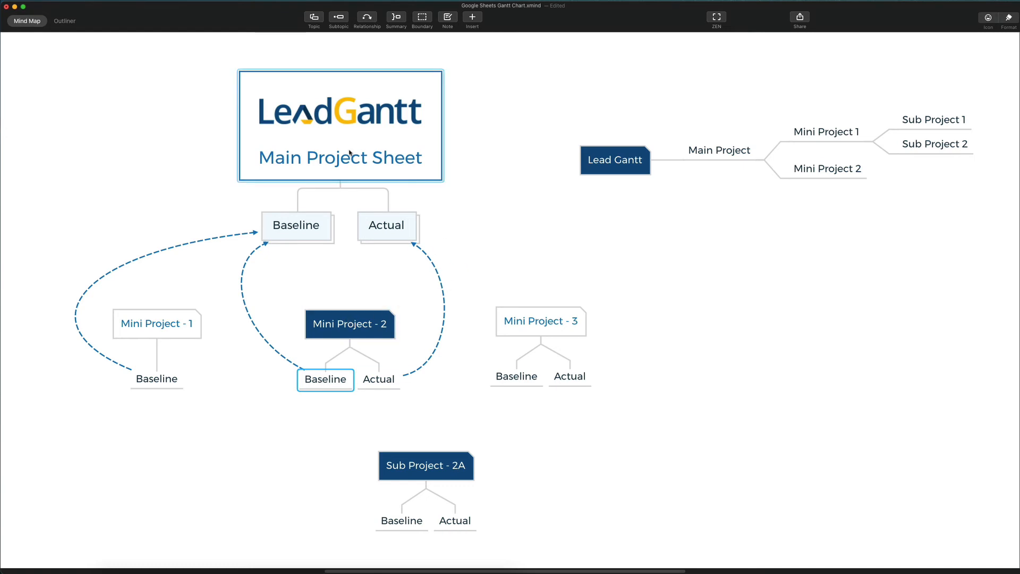
{"action": "left_click", "coordinate": [394, 227]}
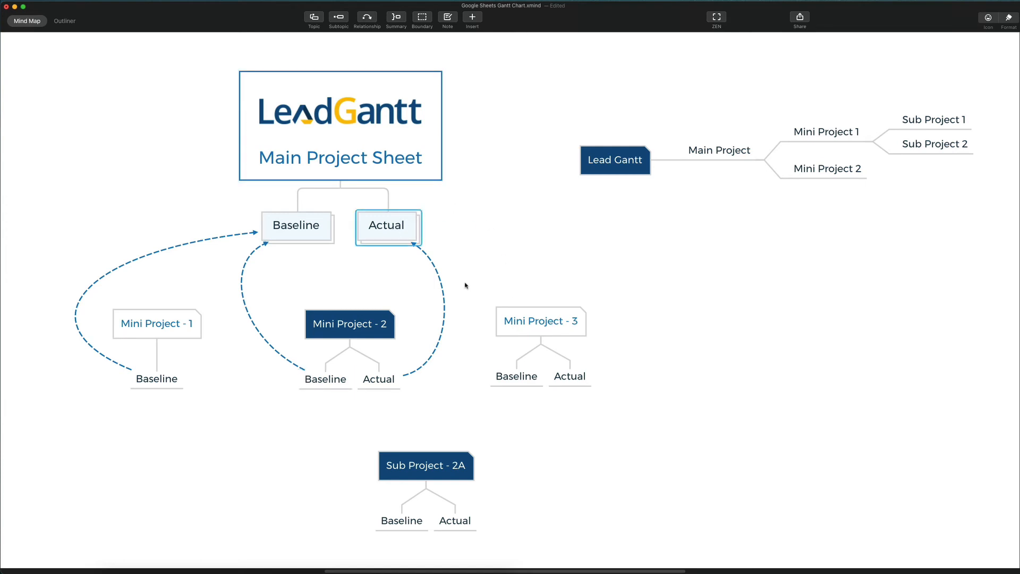
{"action": "left_click", "coordinate": [348, 327]}
{"action": "left_click", "coordinate": [381, 385], "text": "shift"}
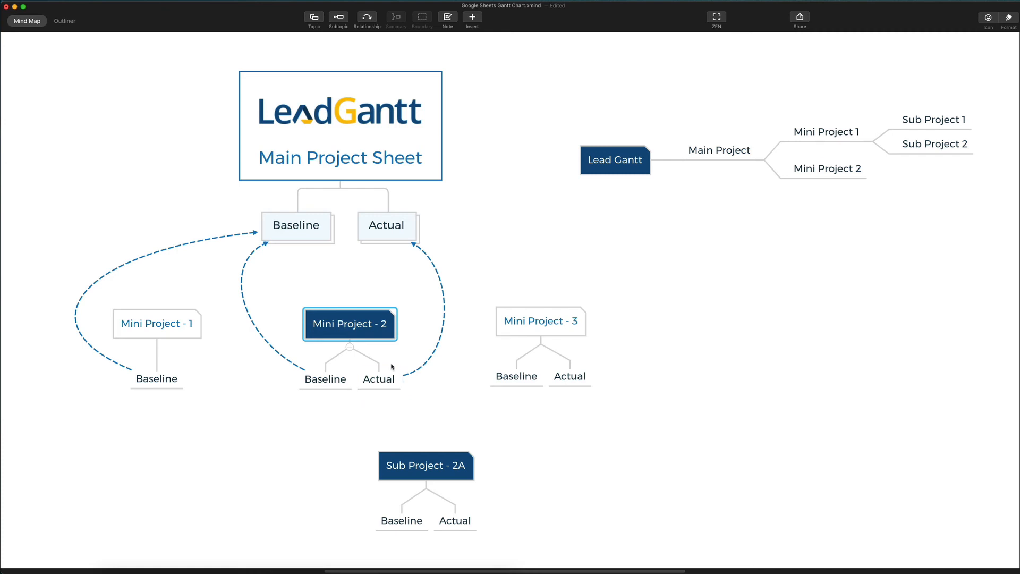
{"action": "left_click", "coordinate": [422, 253]}
{"action": "left_click", "coordinate": [139, 381]}
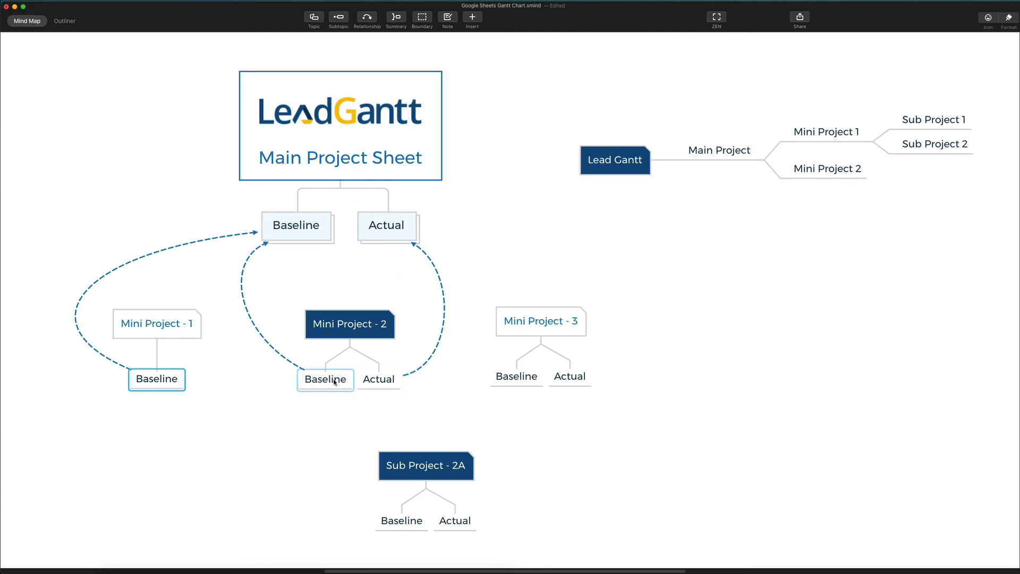
{"action": "left_click", "coordinate": [382, 381]}
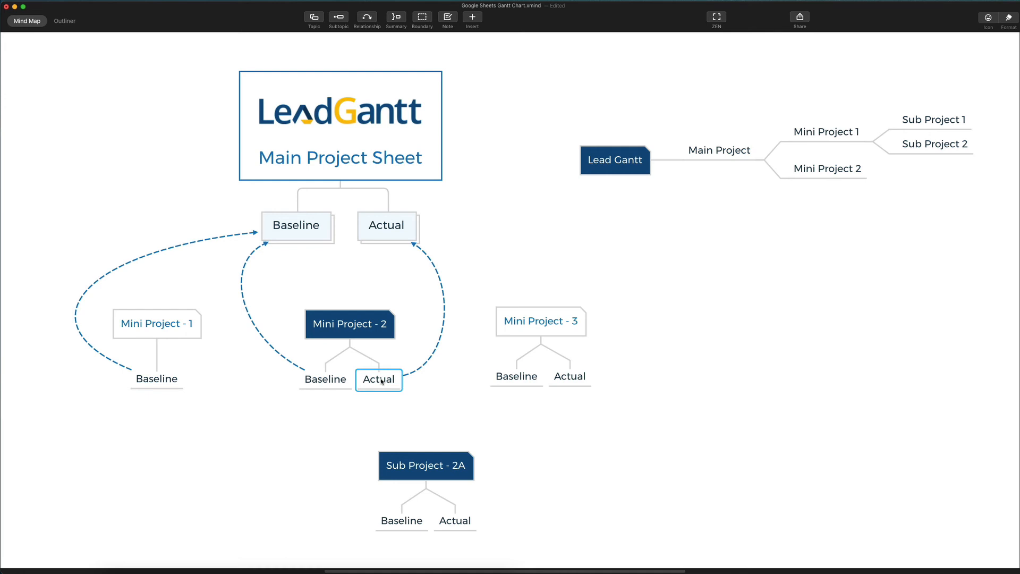
{"action": "left_click", "coordinate": [390, 229]}
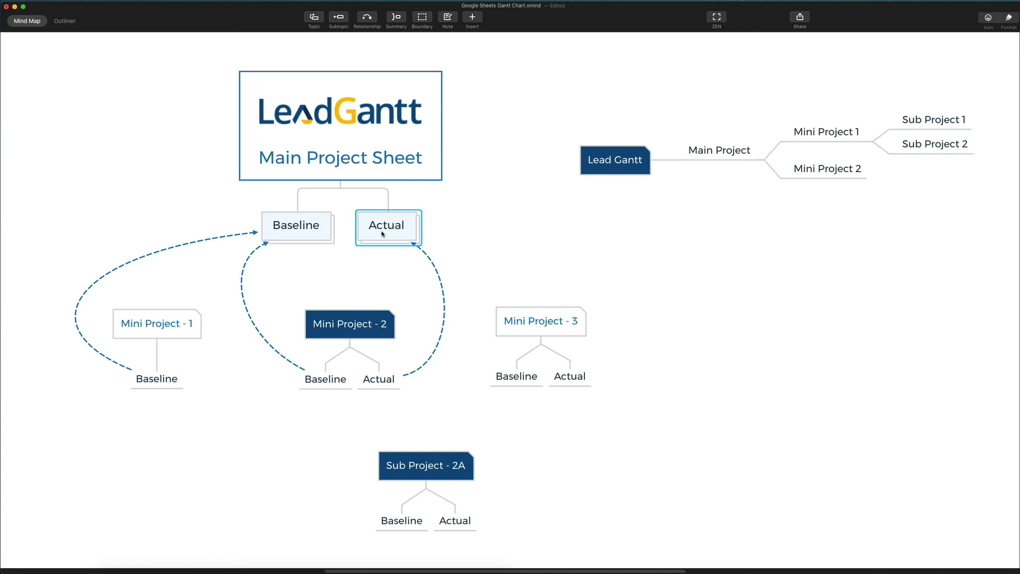
Add an Actual topic beside Baseline under Mini Project - 1 and leave it selected
{"action": "left_click", "coordinate": [154, 380]}
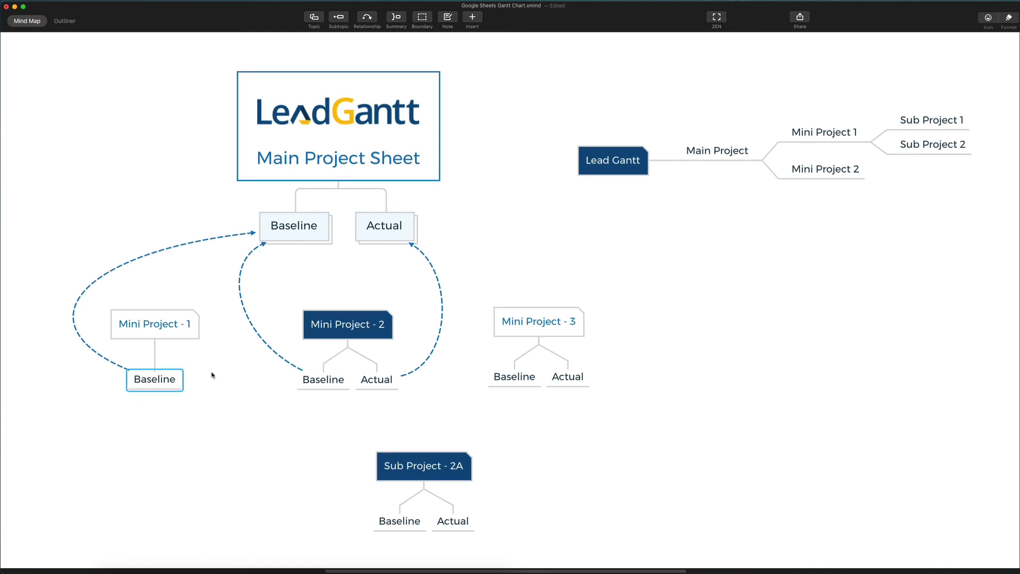
{"action": "left_click", "coordinate": [183, 335]}
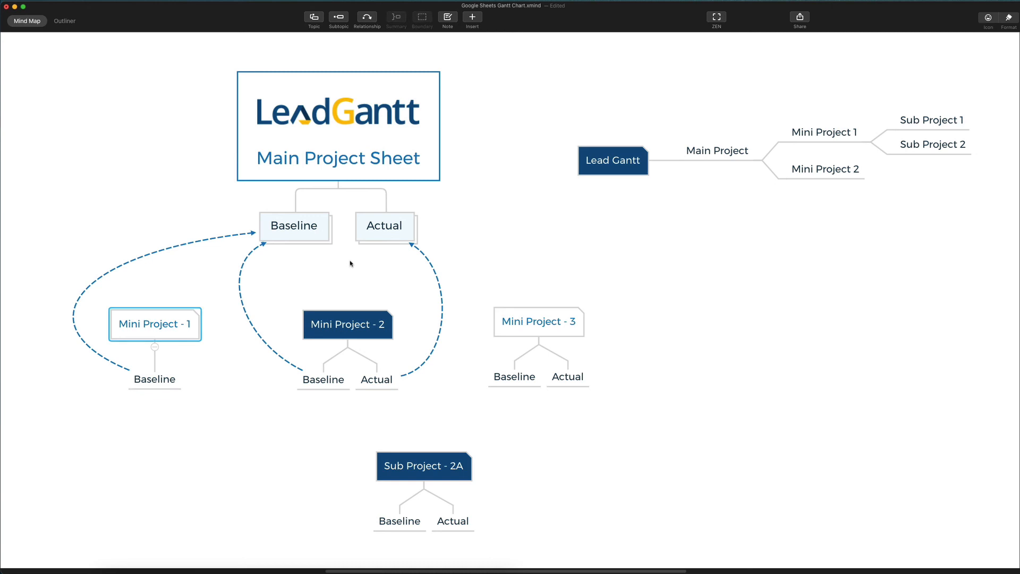
{"action": "key", "text": "Tab"}
{"action": "type", "text": "Actual"}
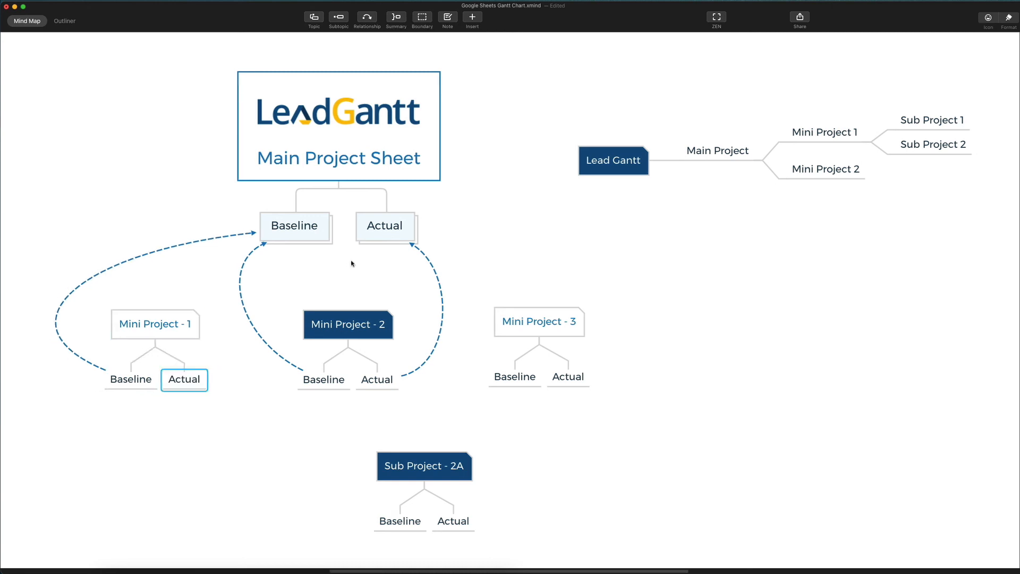
{"action": "left_click", "coordinate": [162, 317]}
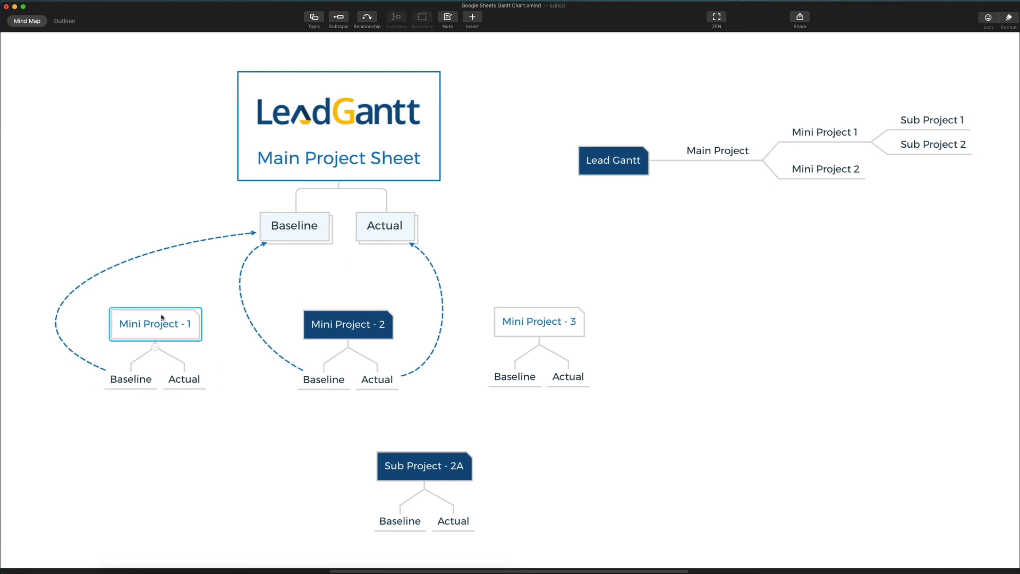
{"action": "left_click", "coordinate": [183, 382]}
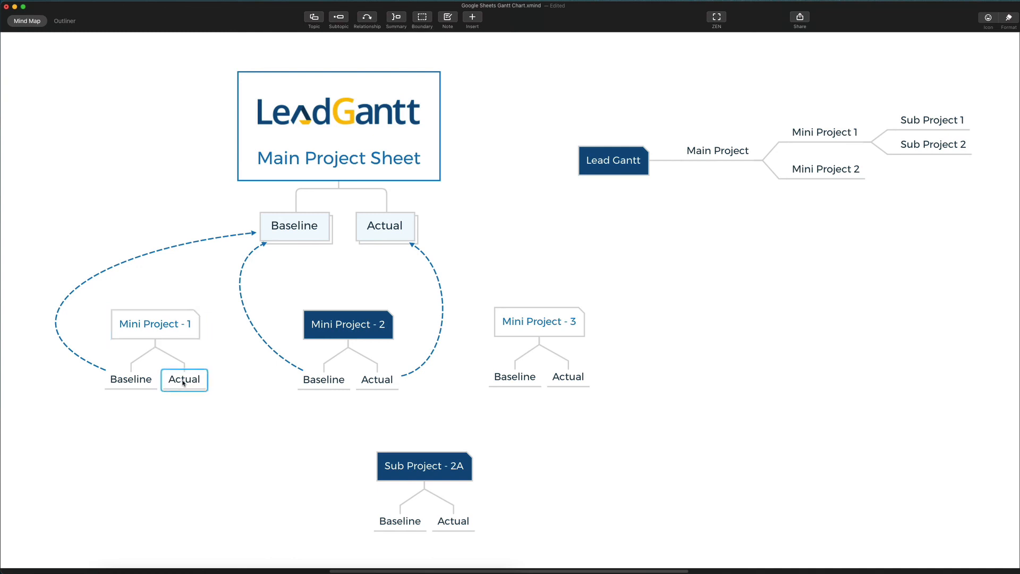